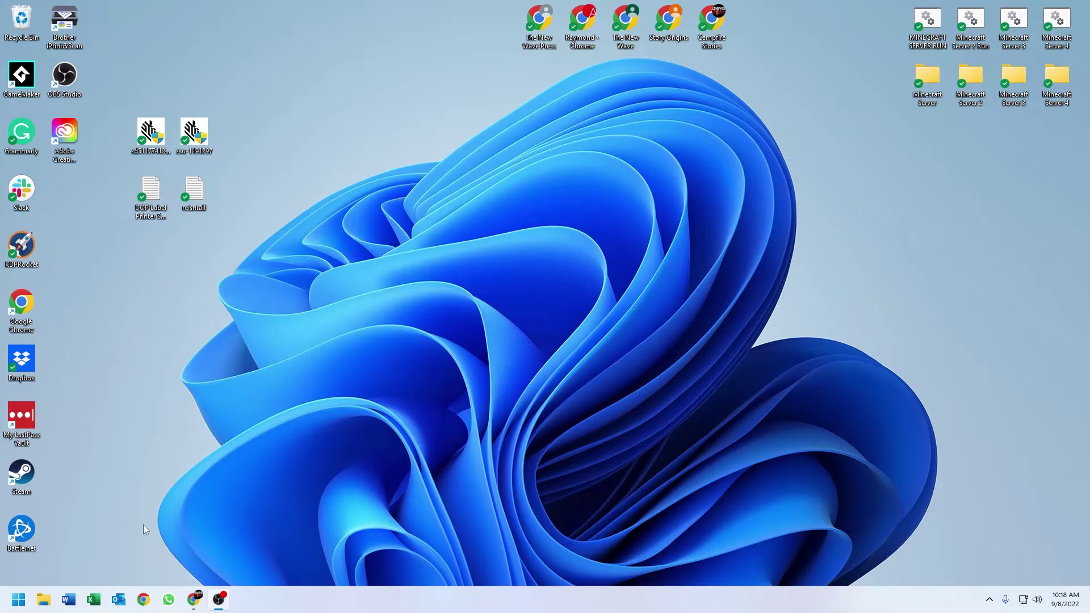
Search Start for 'control panel', open it, and go to BitLocker Drive Encryption.
left_click(20, 604)
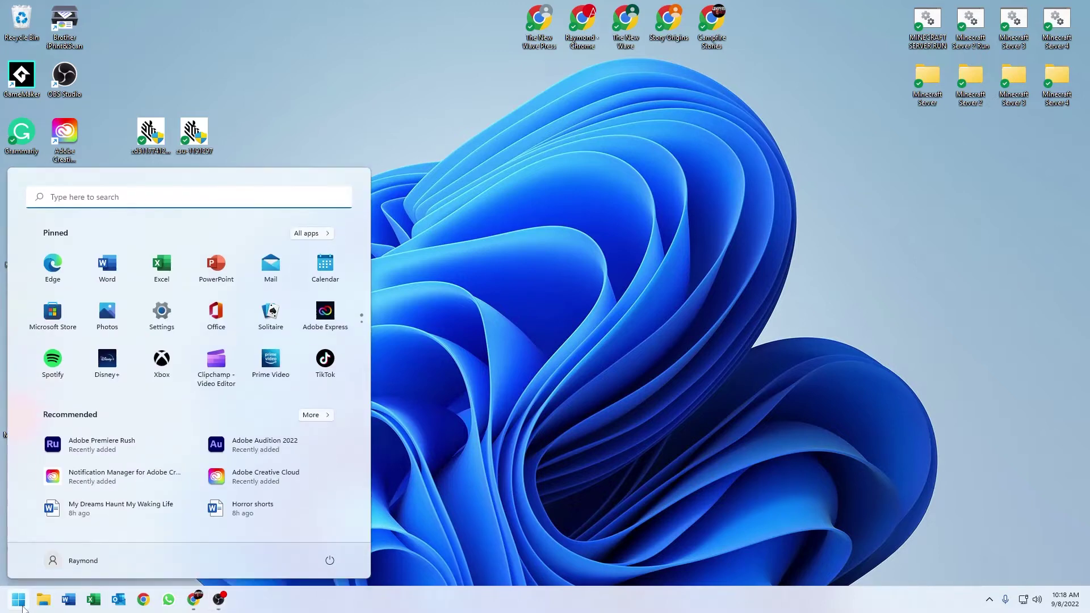
type("control")
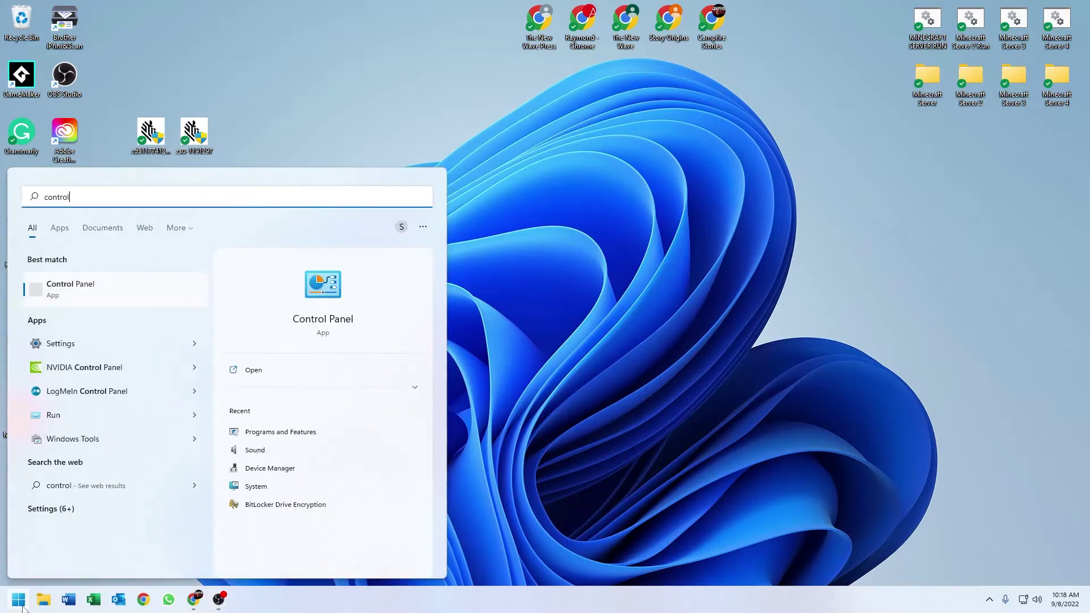
type(" panel")
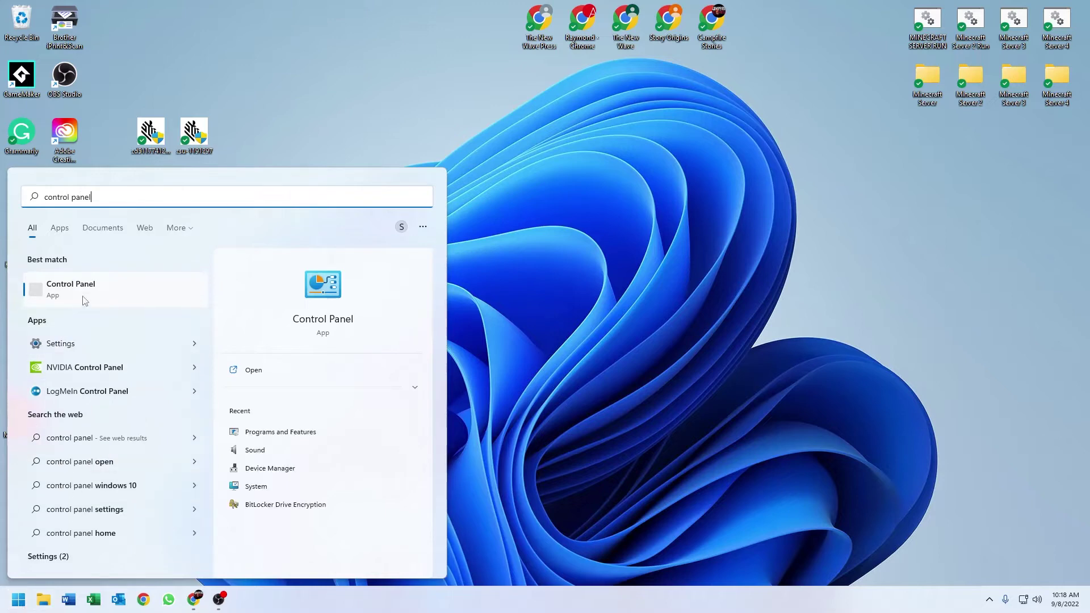
left_click(61, 291)
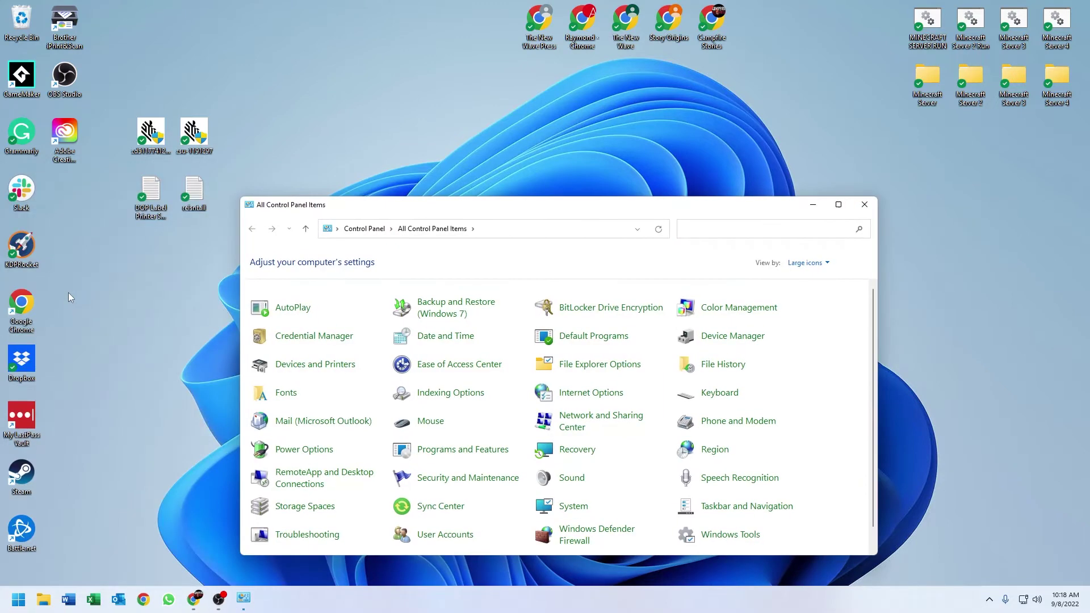
left_click(588, 308)
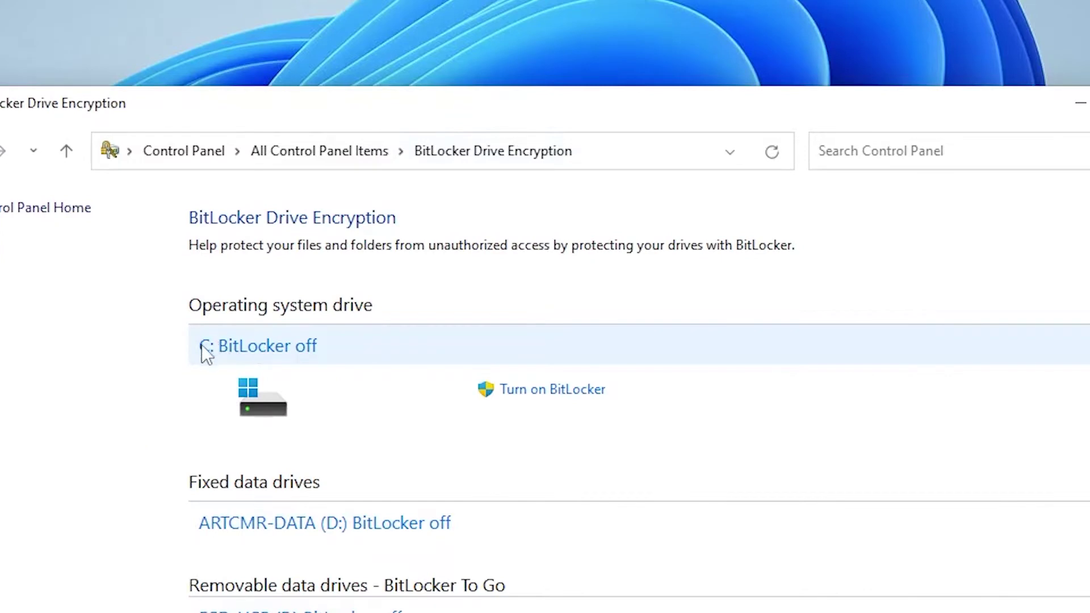
Turn on BitLocker for drive C: to launch the setup wizard.
left_click(515, 396)
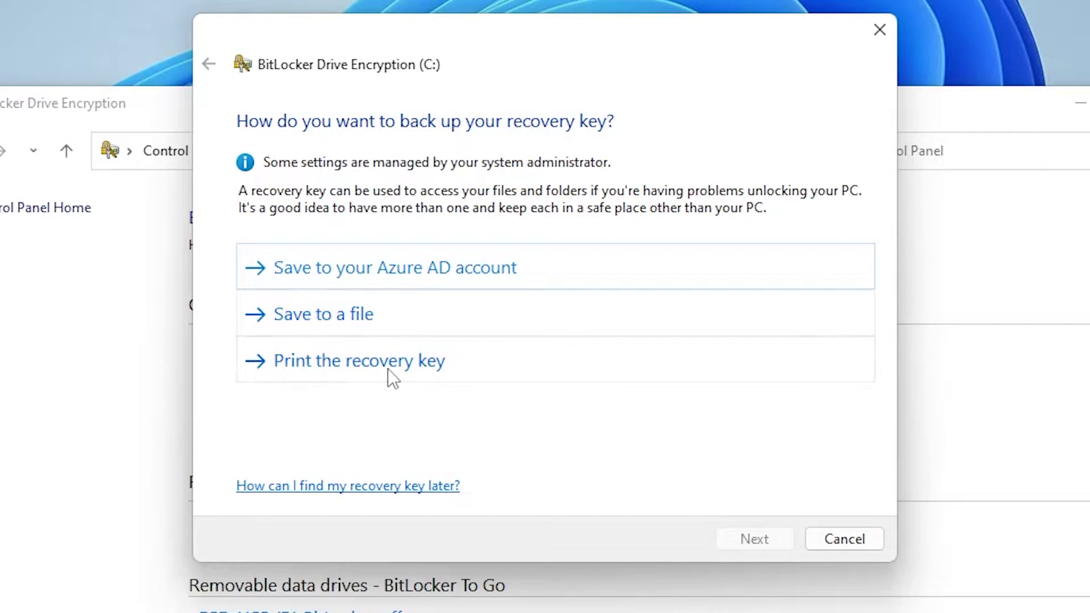
Print the recovery key using the Microsoft Print to PDF printer.
left_click(376, 363)
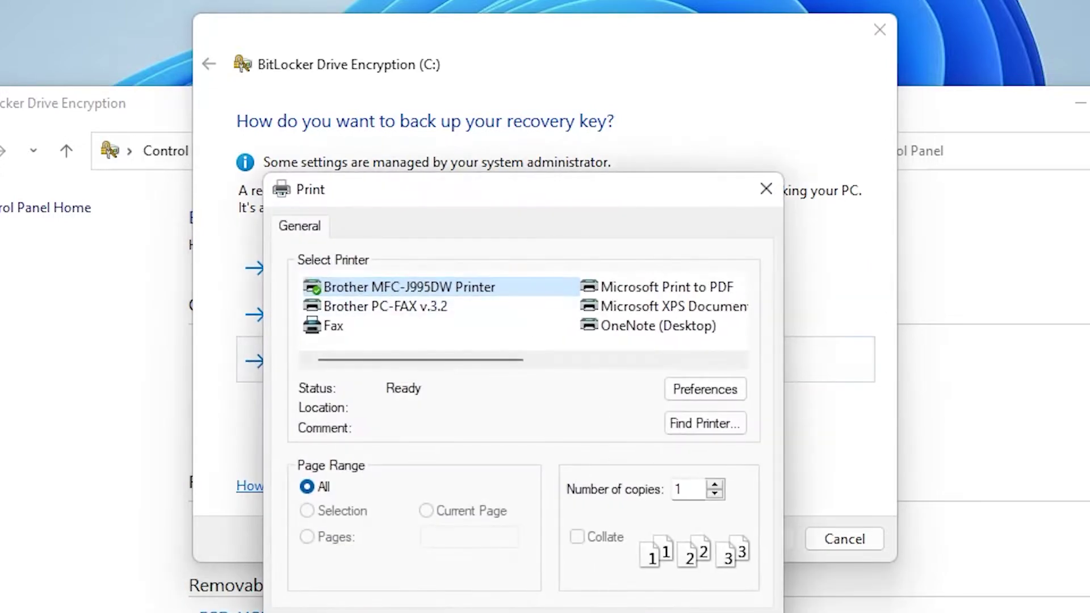
key("Return")
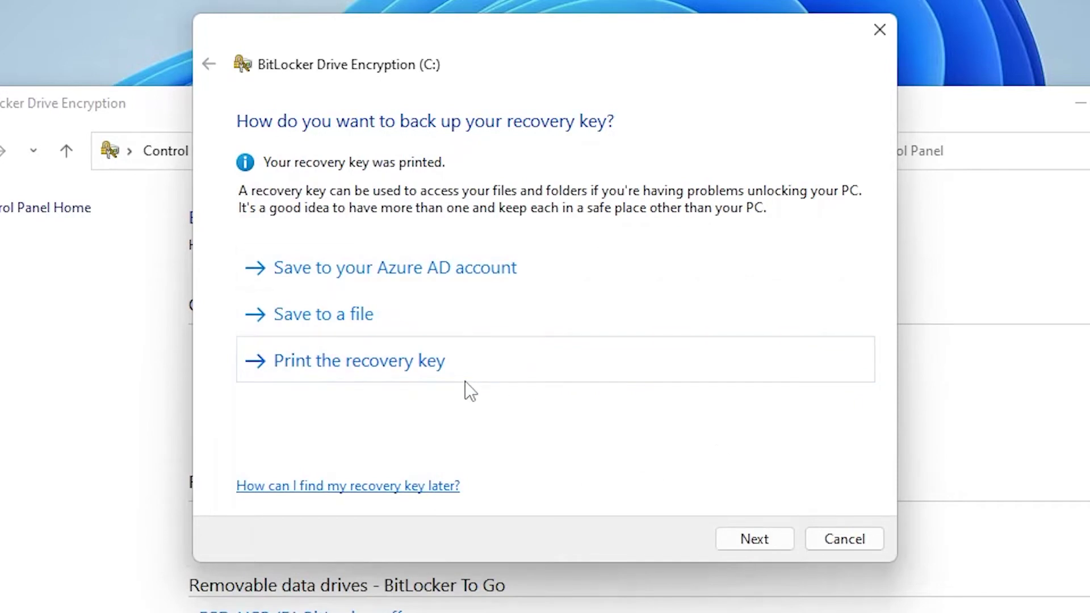
left_click(433, 372)
left_click_drag(438, 365, 477, 369)
left_click(671, 289)
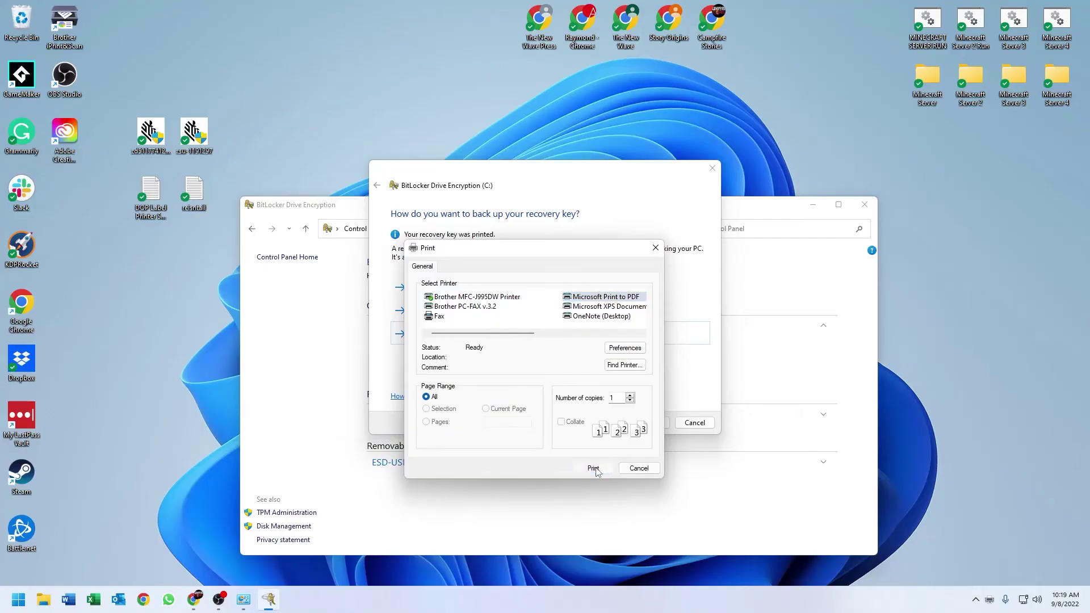
left_click(647, 612)
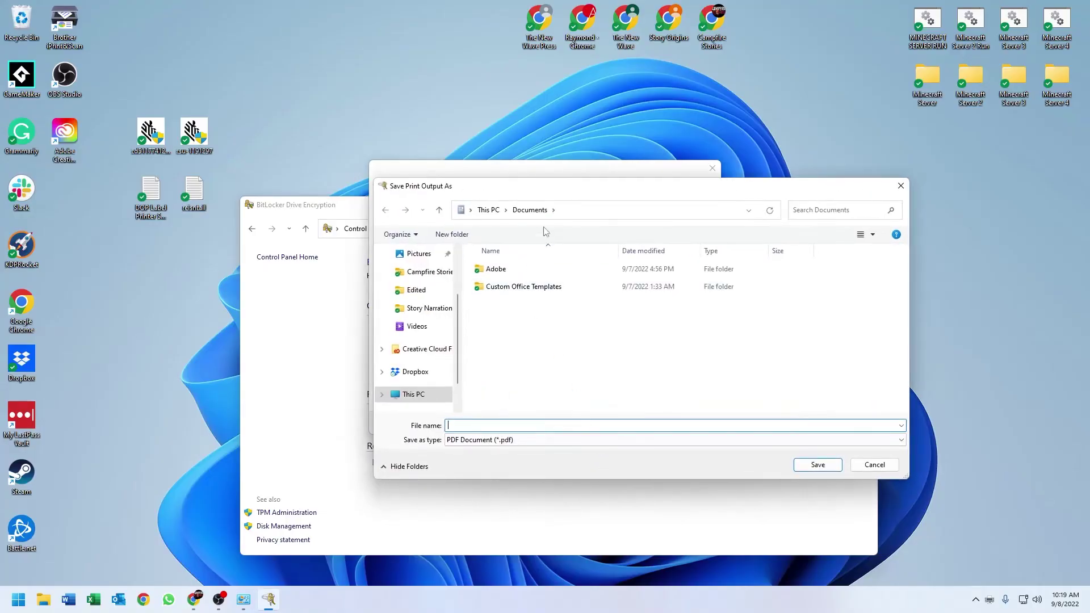
Point the PDF save location to the Desktop folder, ready to name it BitLocker Key.
left_click_drag(593, 188, 735, 227)
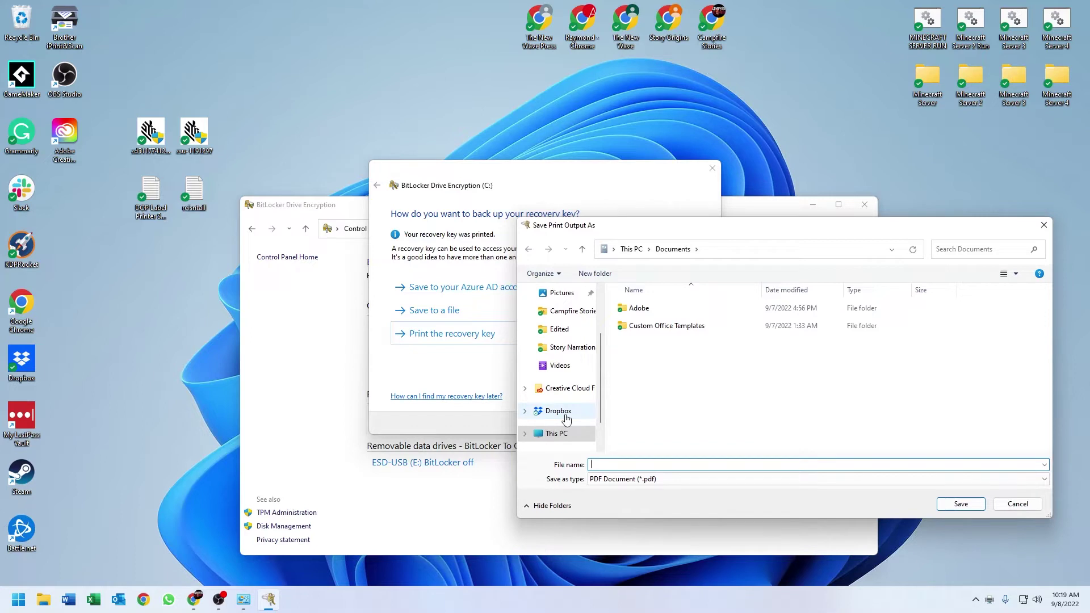
scroll(567, 391, "up", 3)
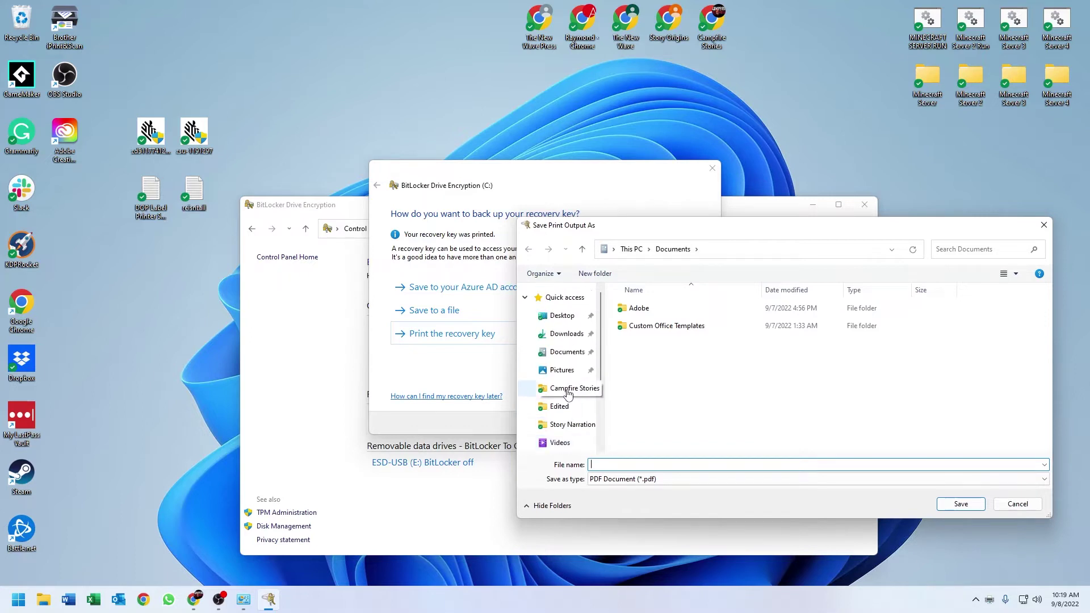
left_click(561, 315)
left_click(669, 465)
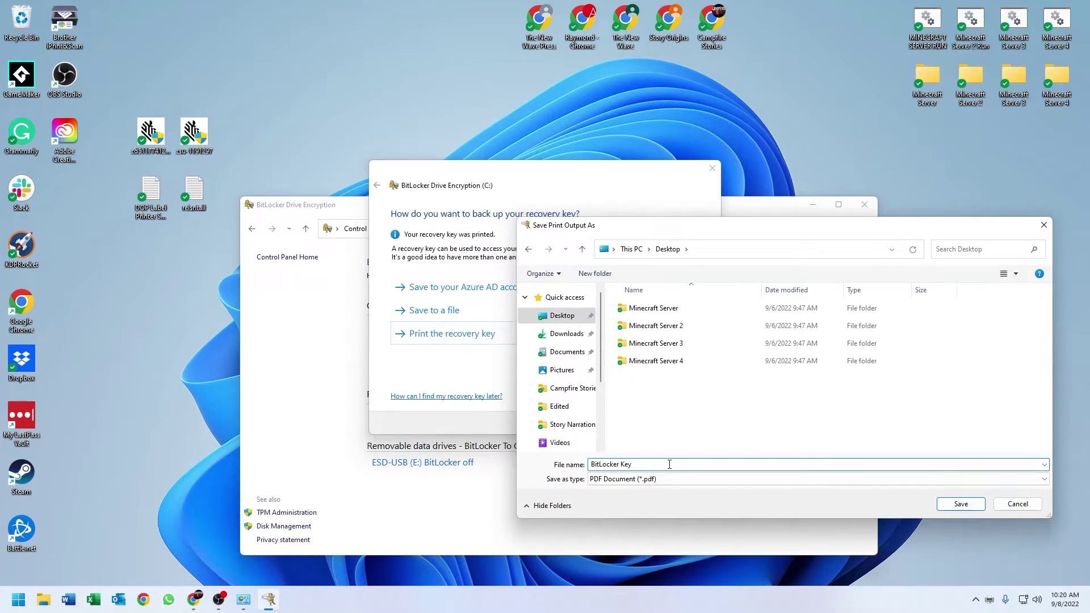
Save the BitLocker Key PDF to the desktop, then choose to also save the key to a file.
left_click(960, 504)
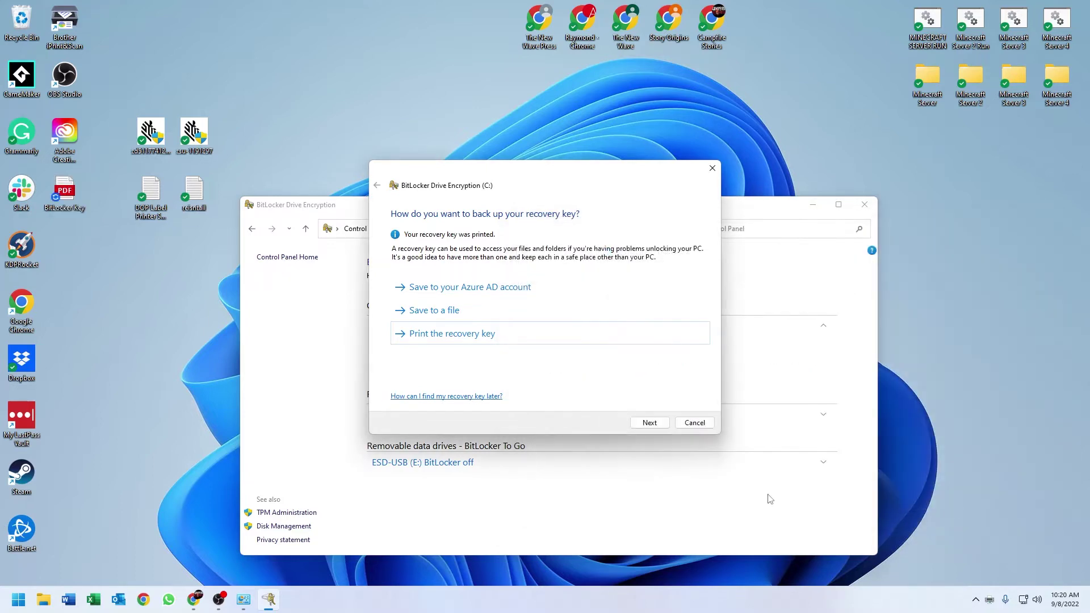
left_click(62, 196)
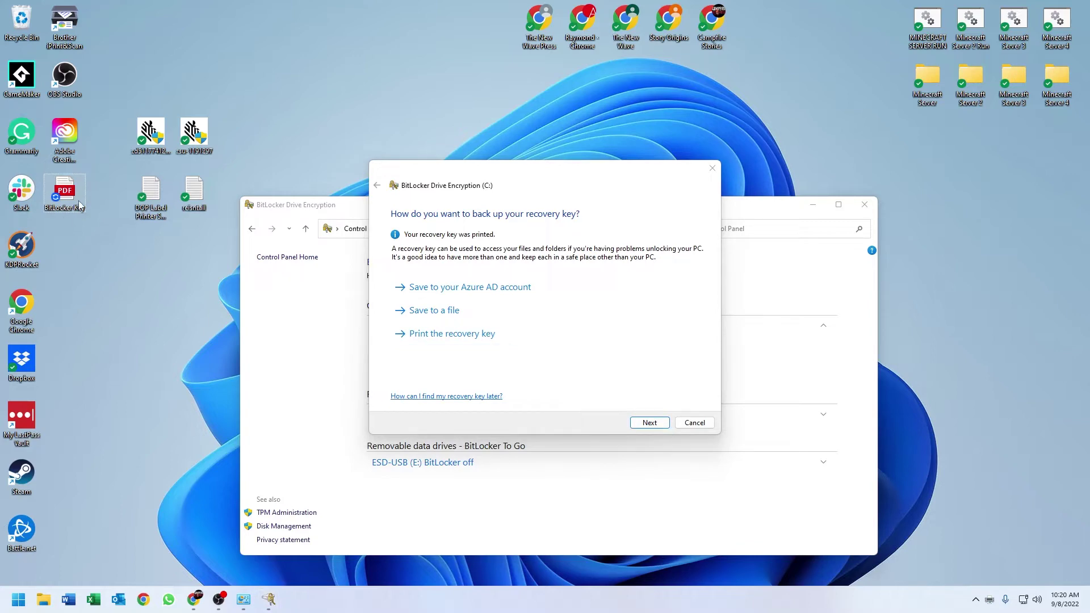
left_click(427, 312)
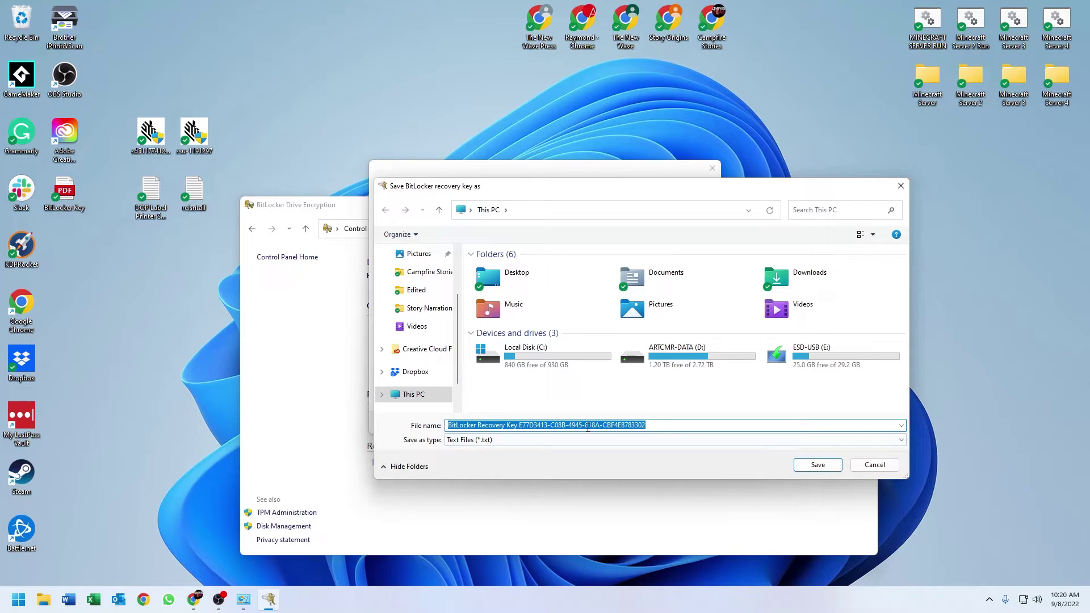
Try saving the recovery key file on Local Disk (C:), which is refused.
left_click(566, 363)
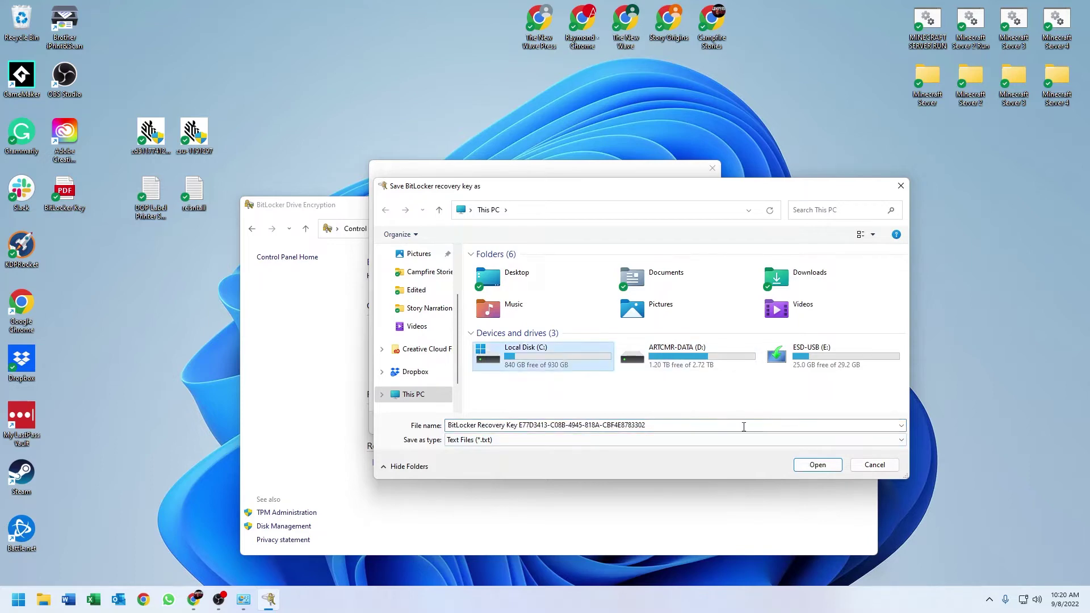
left_click(818, 464)
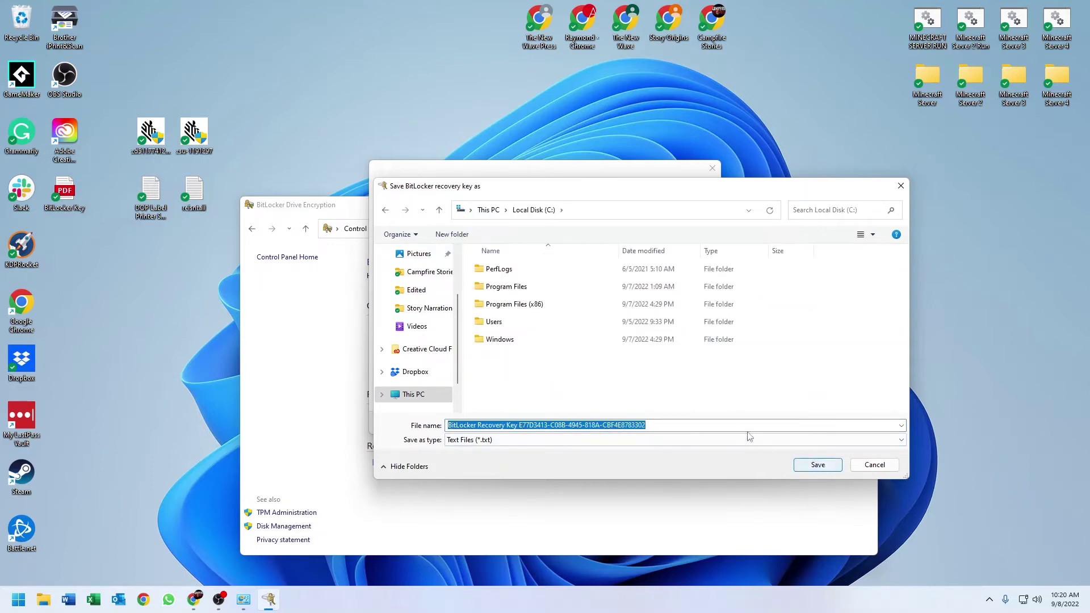
left_click(817, 464)
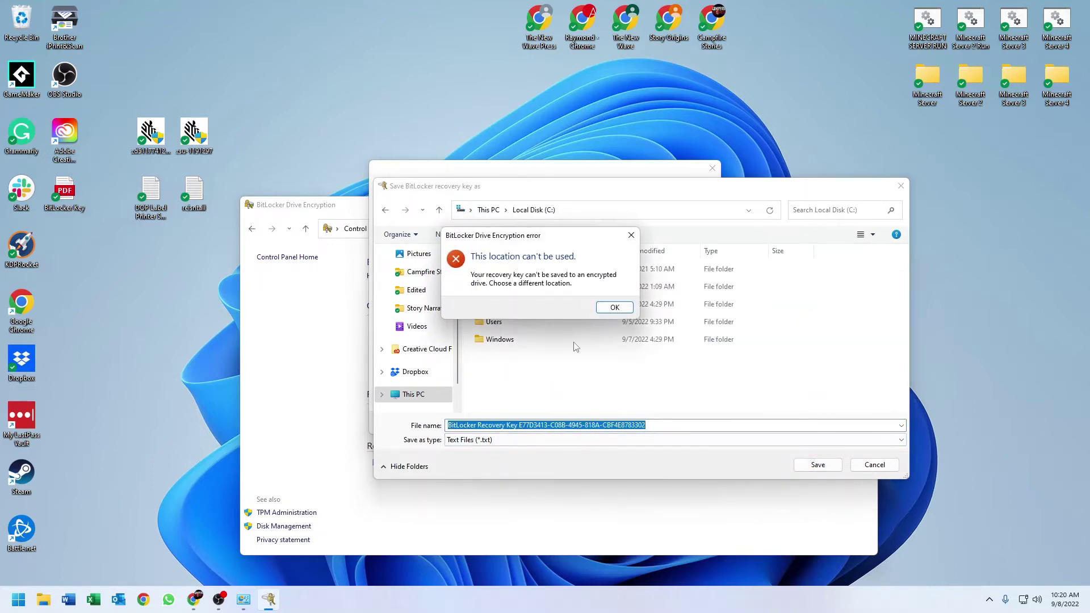
left_click(616, 307)
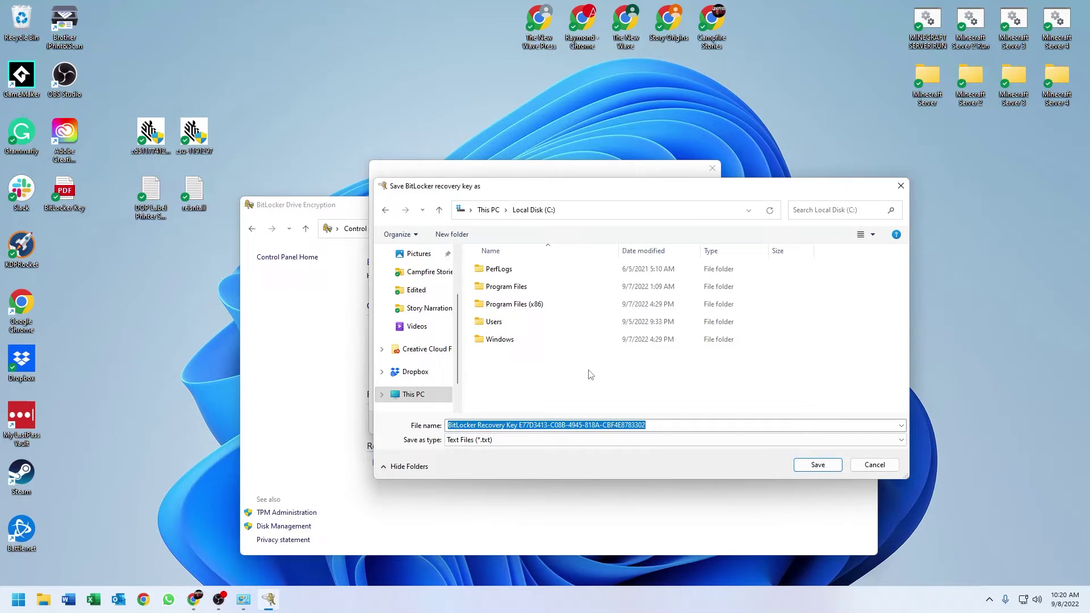
scroll(429, 289, "up", 2)
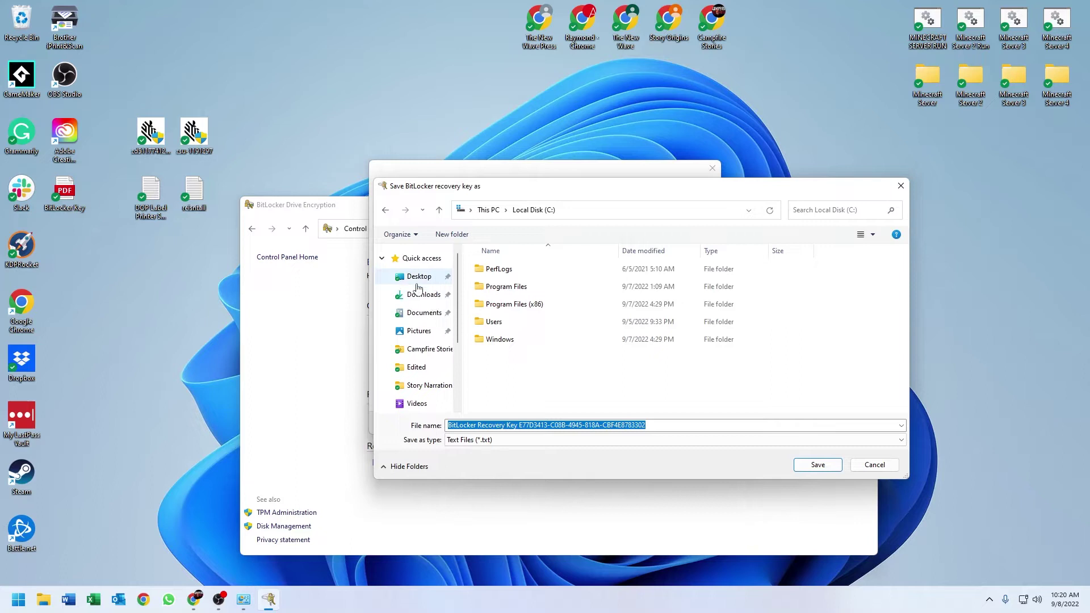
scroll(422, 318, "down", 4)
left_click(421, 362)
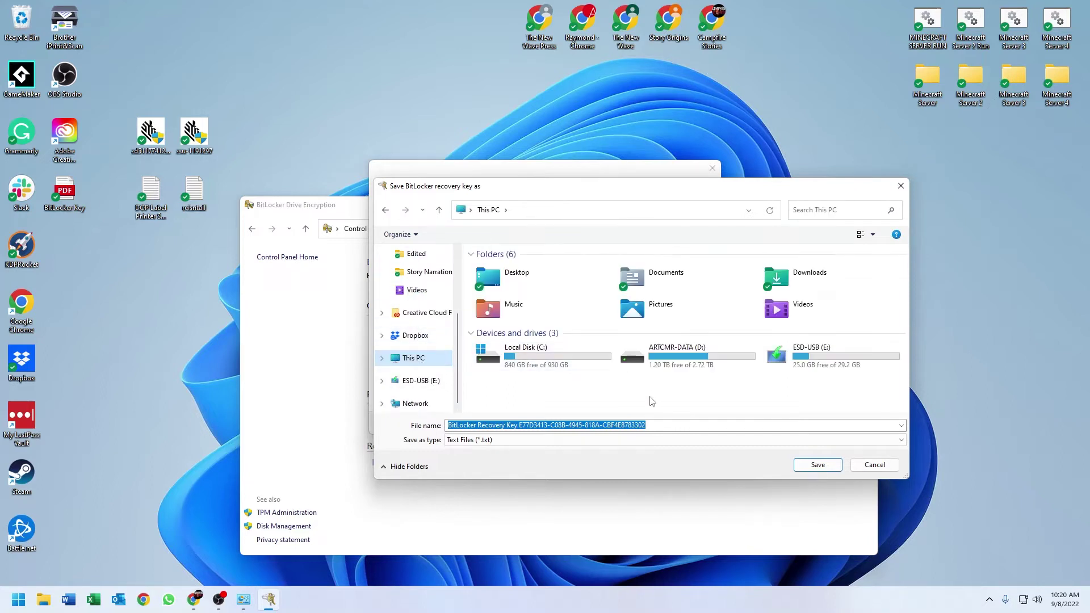
Save the recovery key text file into the Dropbox folder on drive D:.
double_click(673, 370)
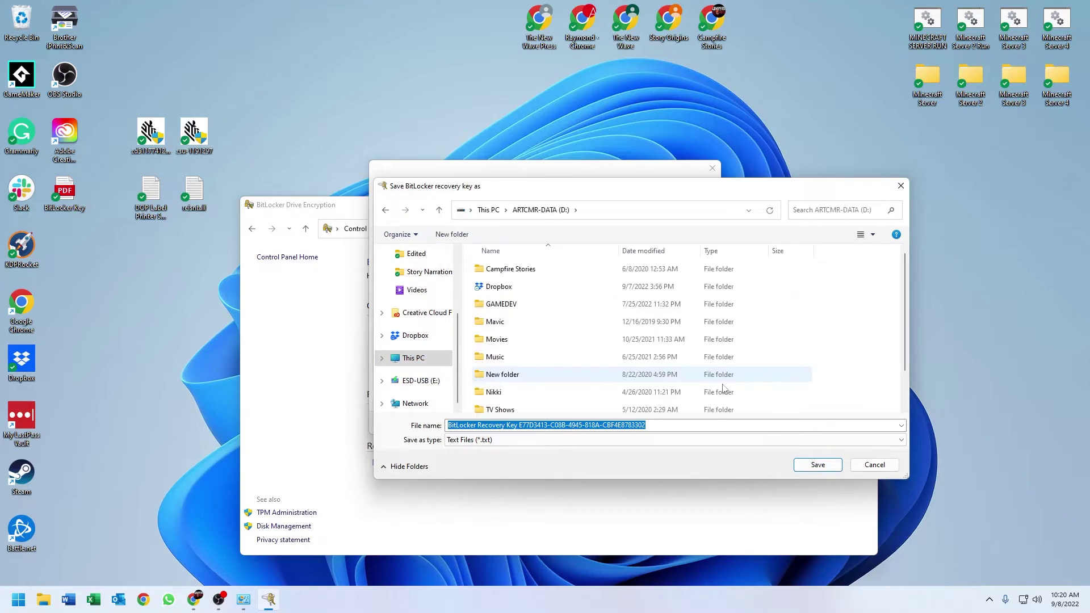
left_click(834, 465)
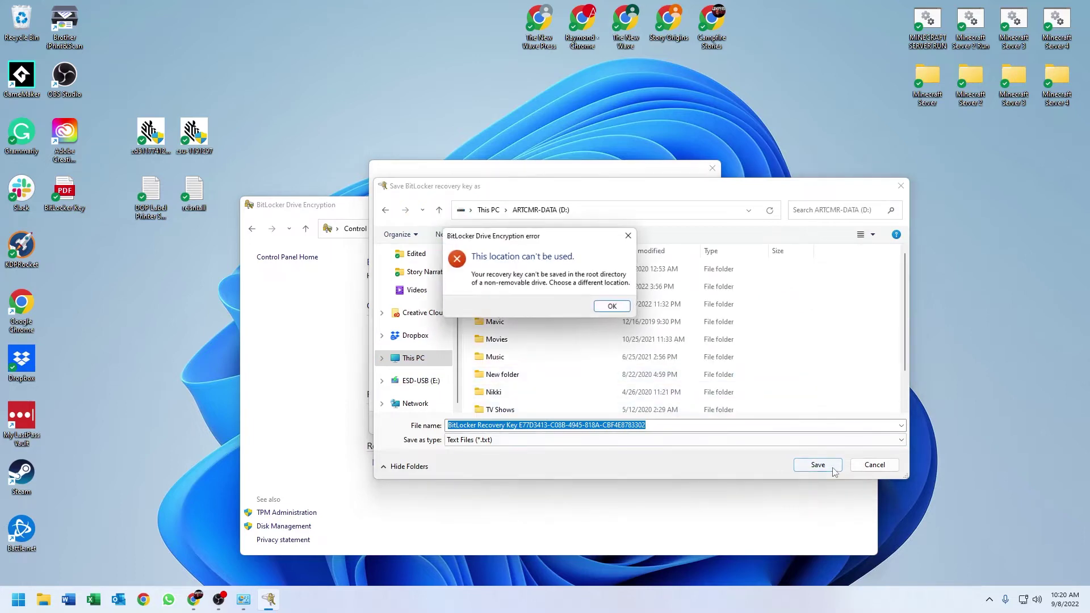
left_click(618, 308)
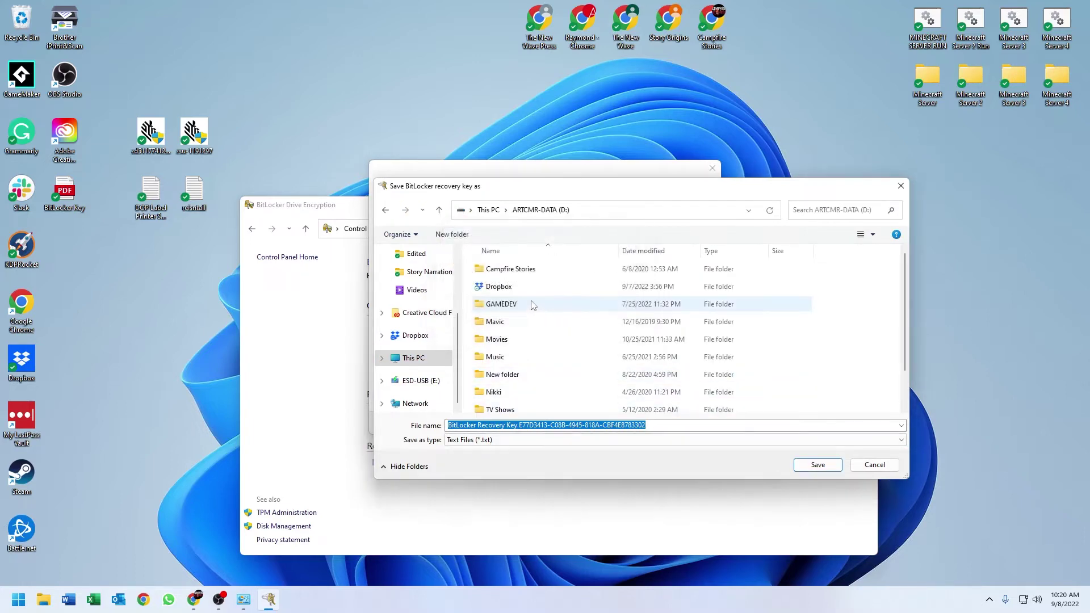
double_click(495, 287)
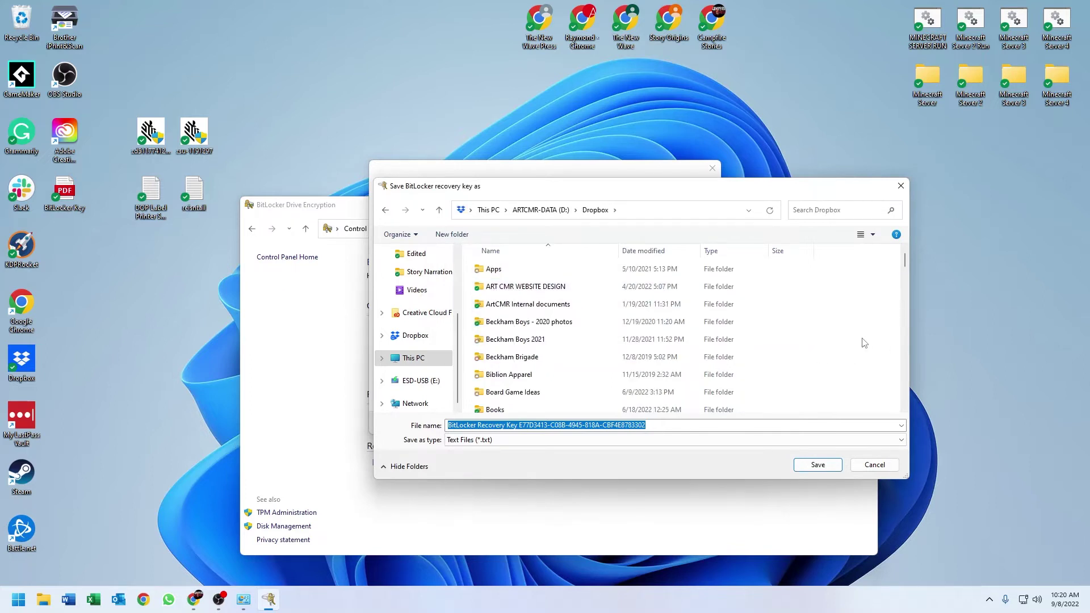
scroll(863, 343, "down", 3)
scroll(856, 343, "up", 3)
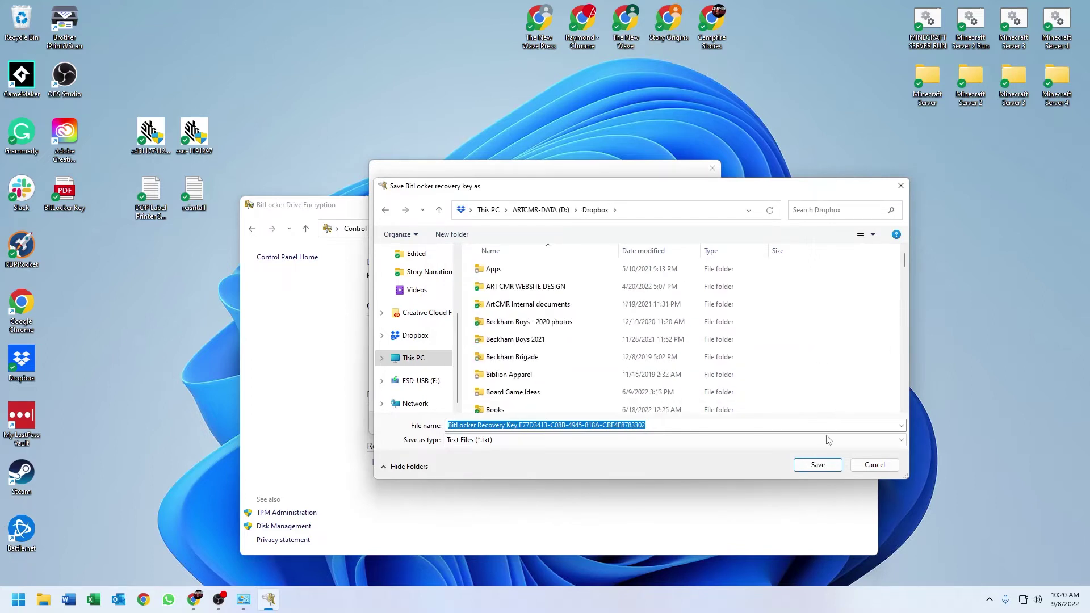
left_click(818, 465)
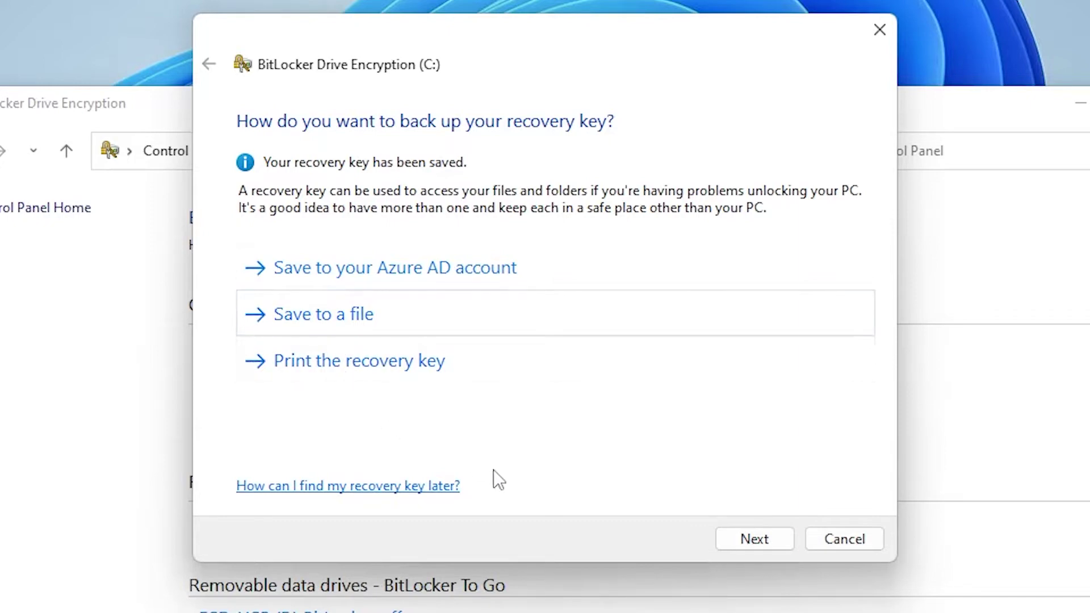
Advance to the encryption-scope page and settle on Encrypt entire drive for C:.
left_click(761, 549)
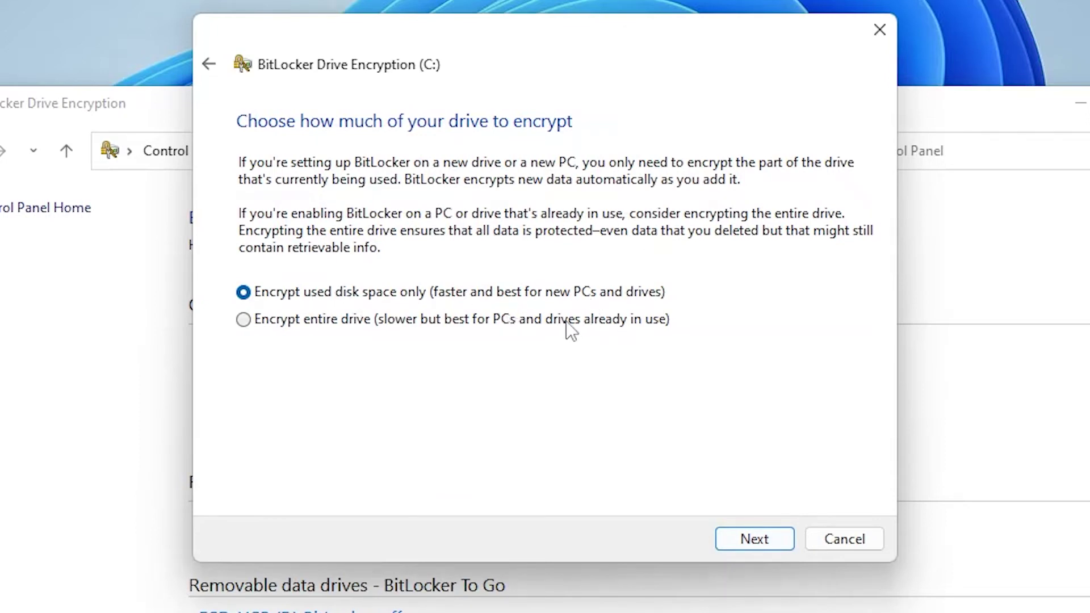
left_click(258, 320)
left_click(256, 292)
left_click(251, 320)
left_click(287, 296)
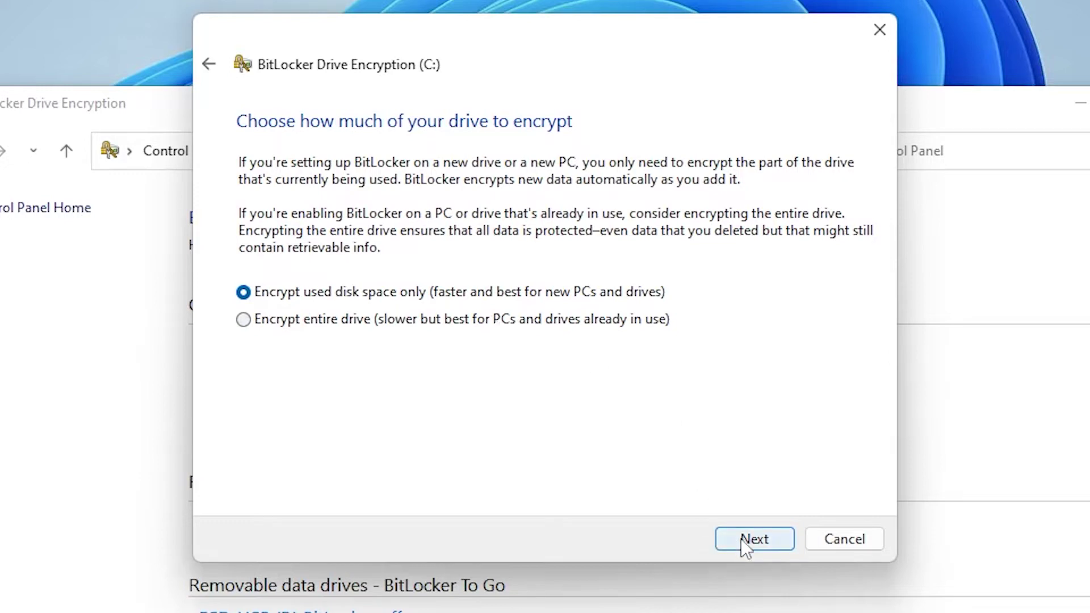
left_click(295, 319)
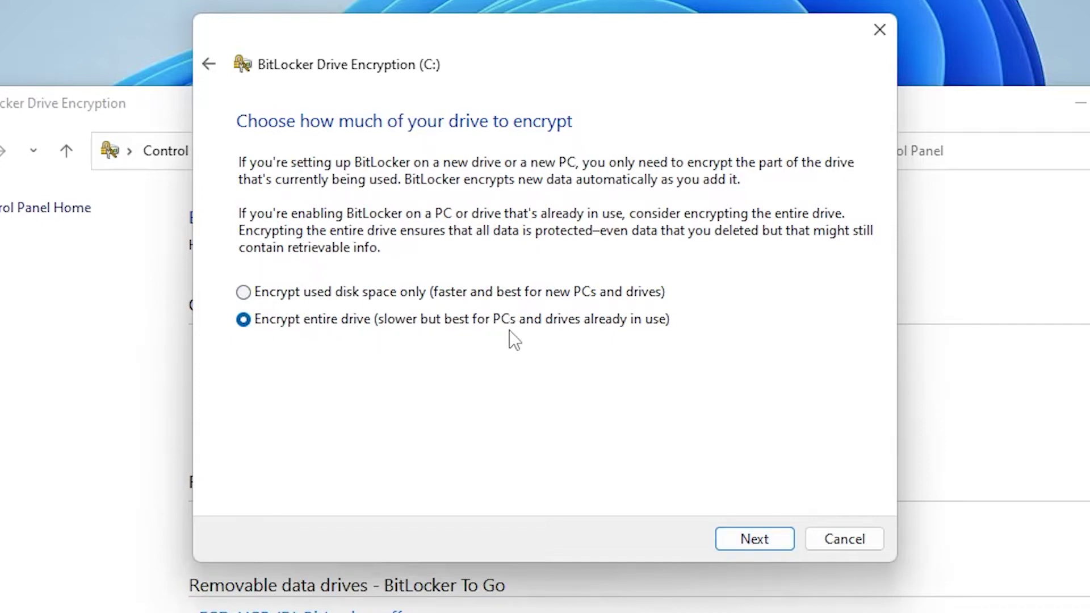
Choose Compatible mode encryption and continue to the ready-to-encrypt confirmation.
left_click(741, 539)
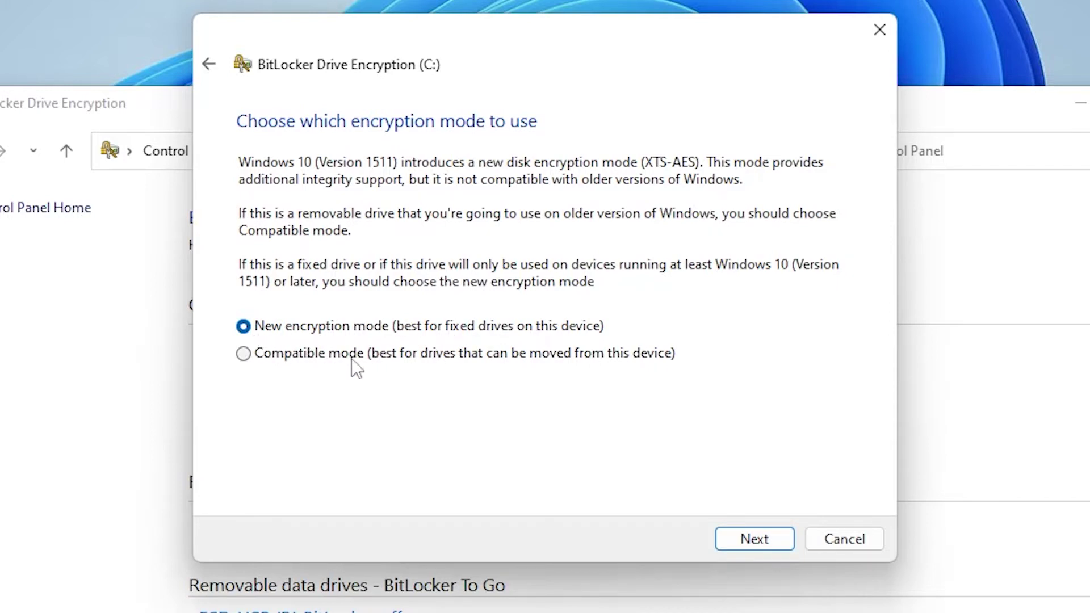
left_click(292, 357)
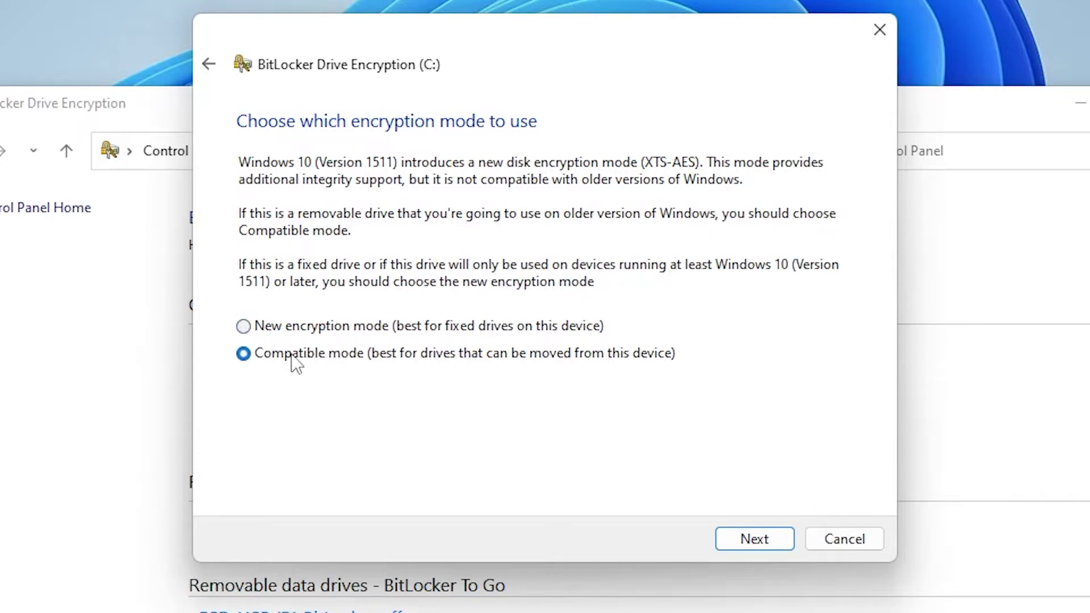
left_click(757, 543)
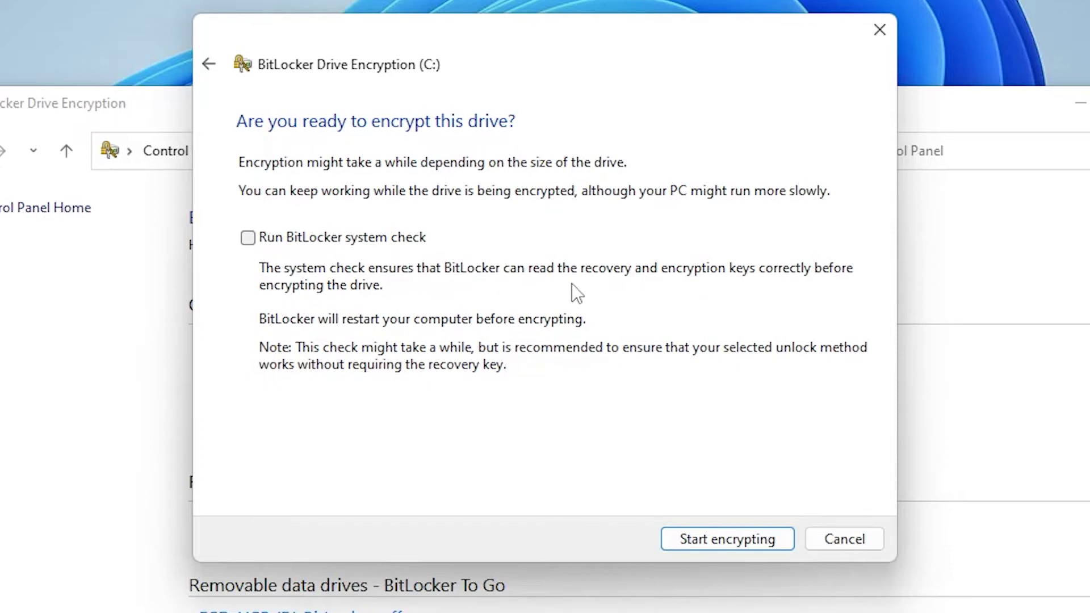
Tick Run BitLocker system check, start encrypting C:, and restart the computer.
left_click(273, 238)
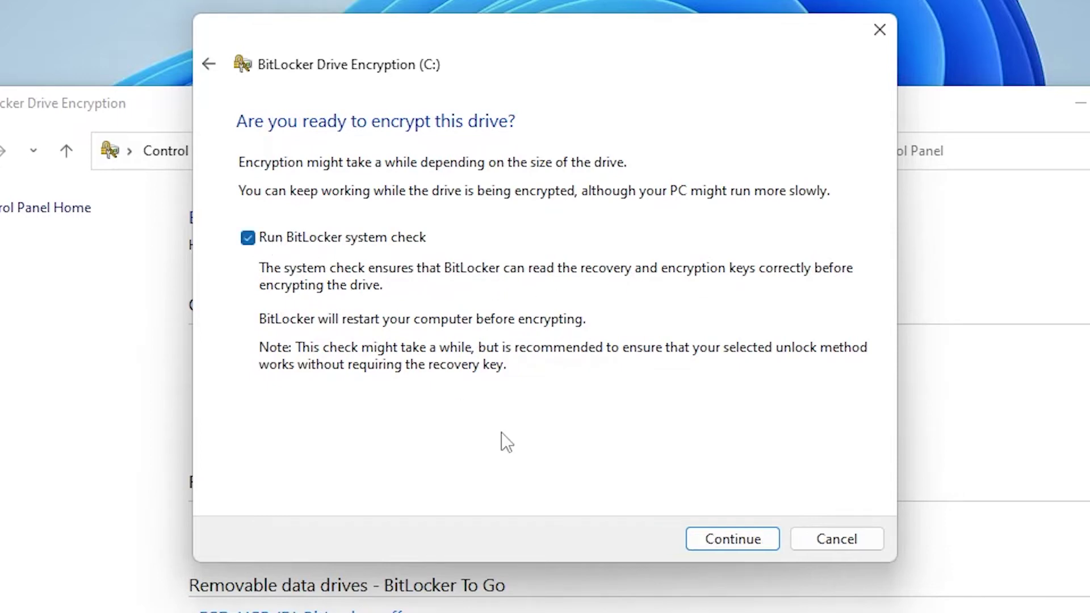
left_click(737, 542)
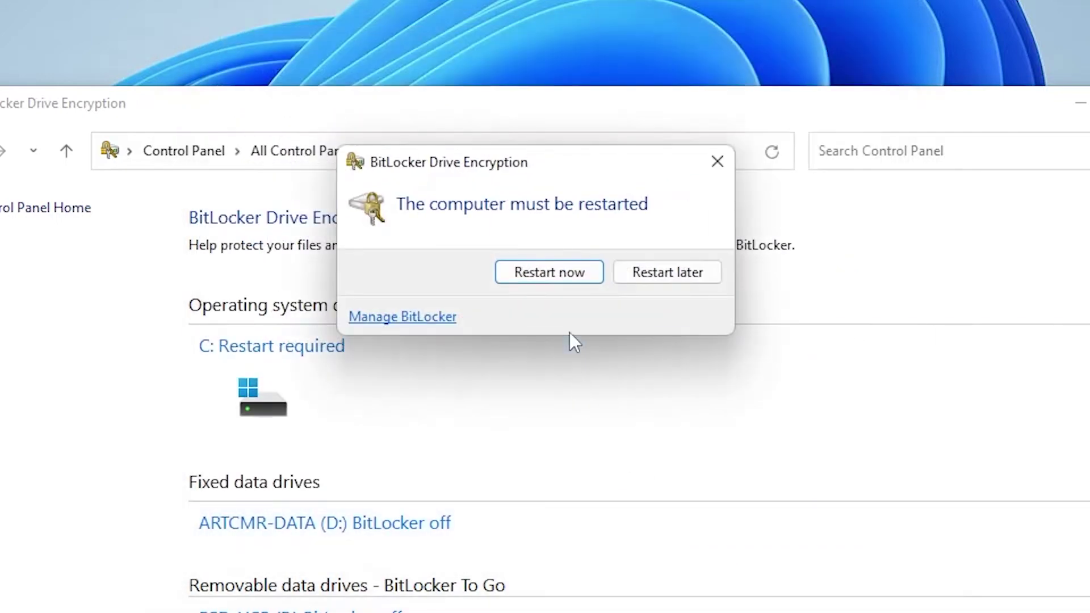
left_click(577, 278)
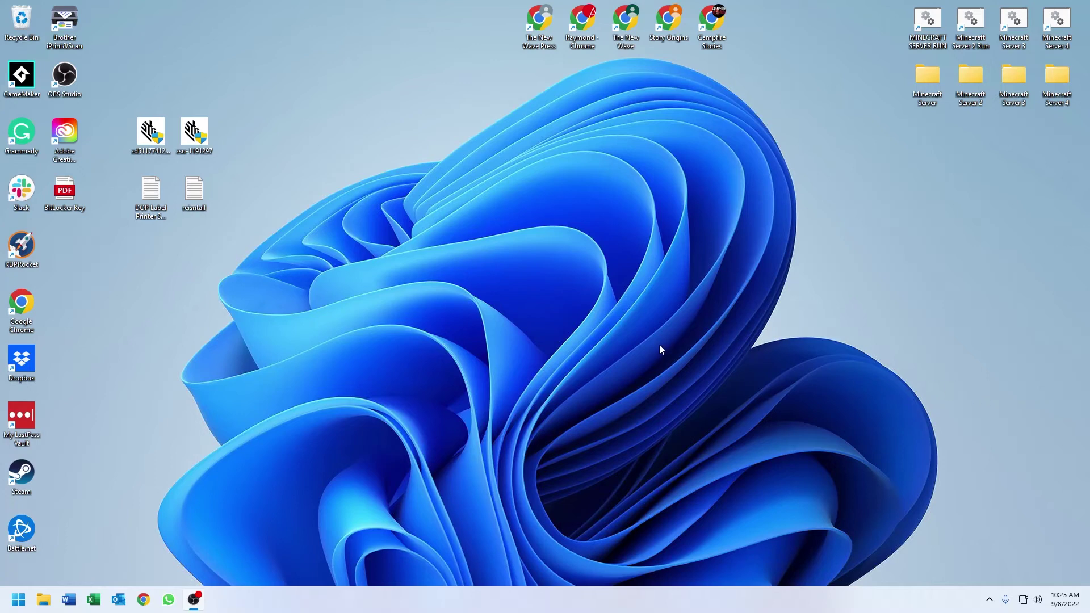
Search Start for 'control', open Control Panel, and go to BitLocker Drive Encryption.
left_click(1, 607)
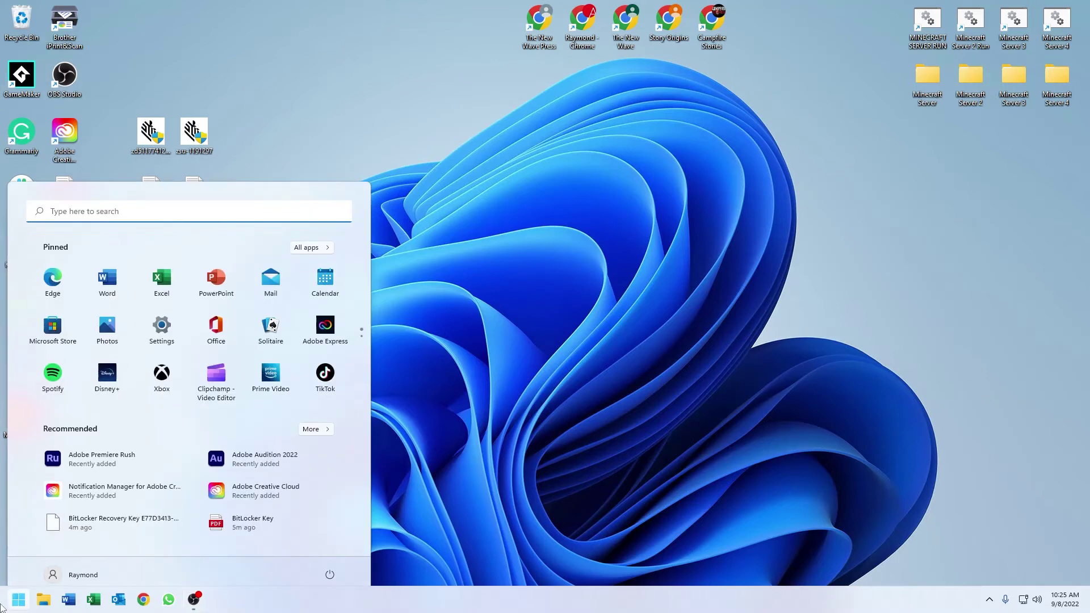
type("control")
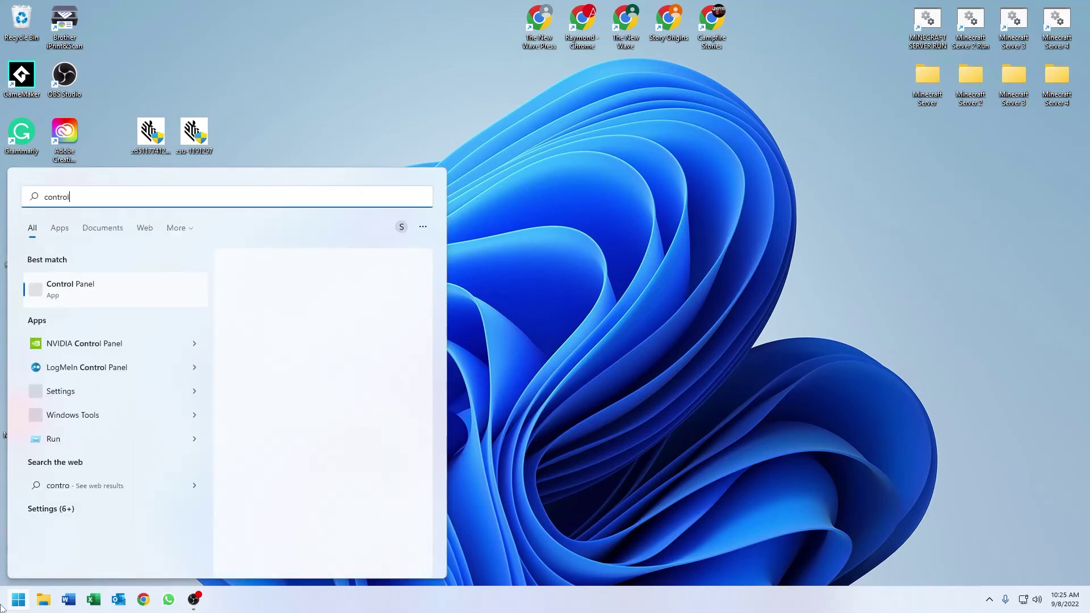
key("Return")
left_click(593, 309)
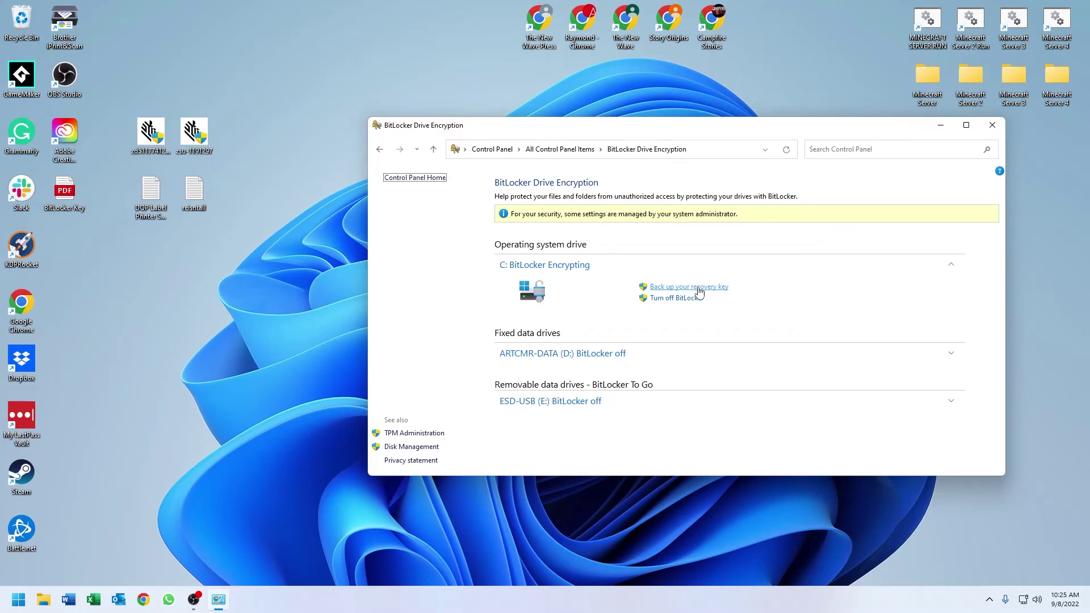
Back up the recovery key by printing it to PDF.
left_click(698, 292)
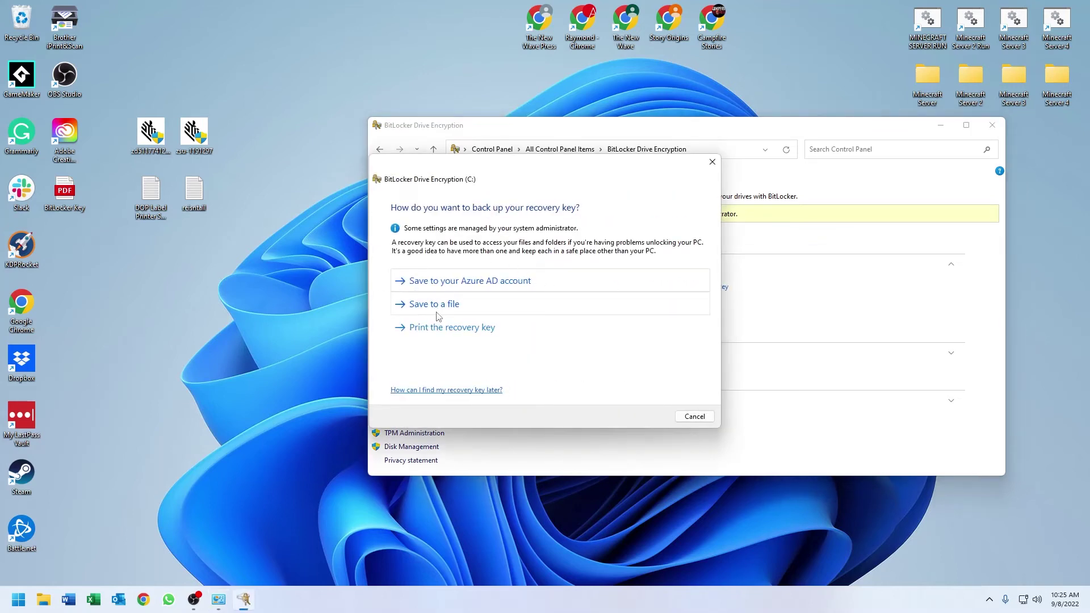
left_click(443, 330)
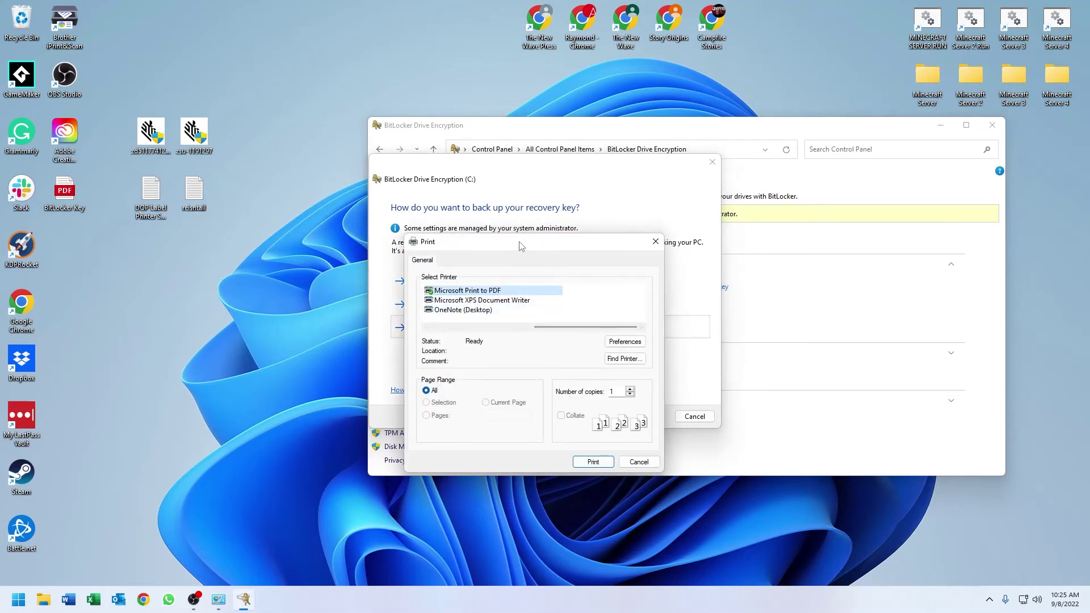
left_click_drag(521, 246, 705, 222)
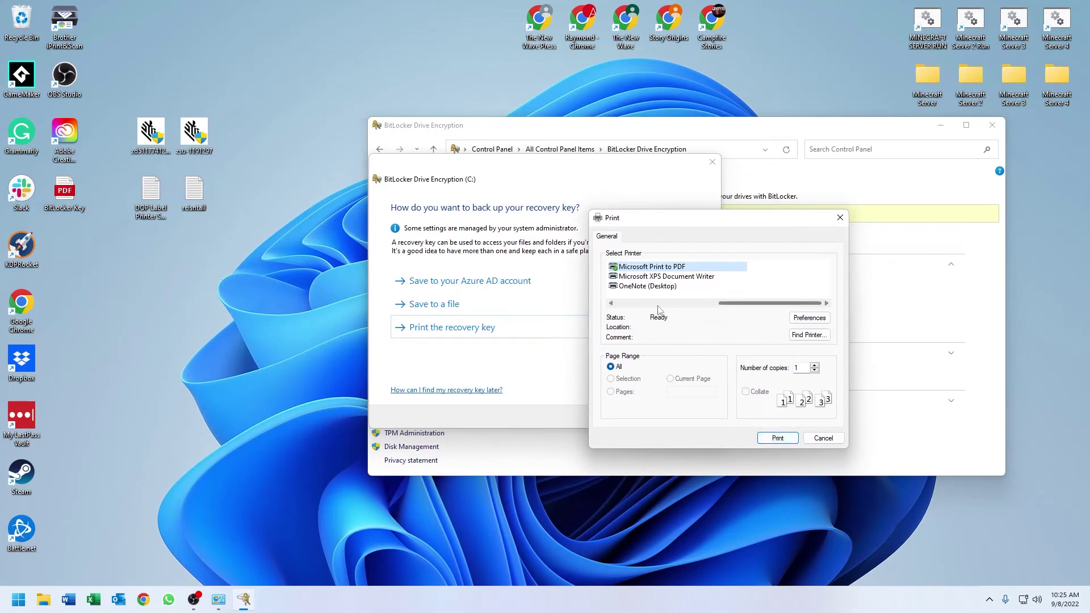
left_click(776, 438)
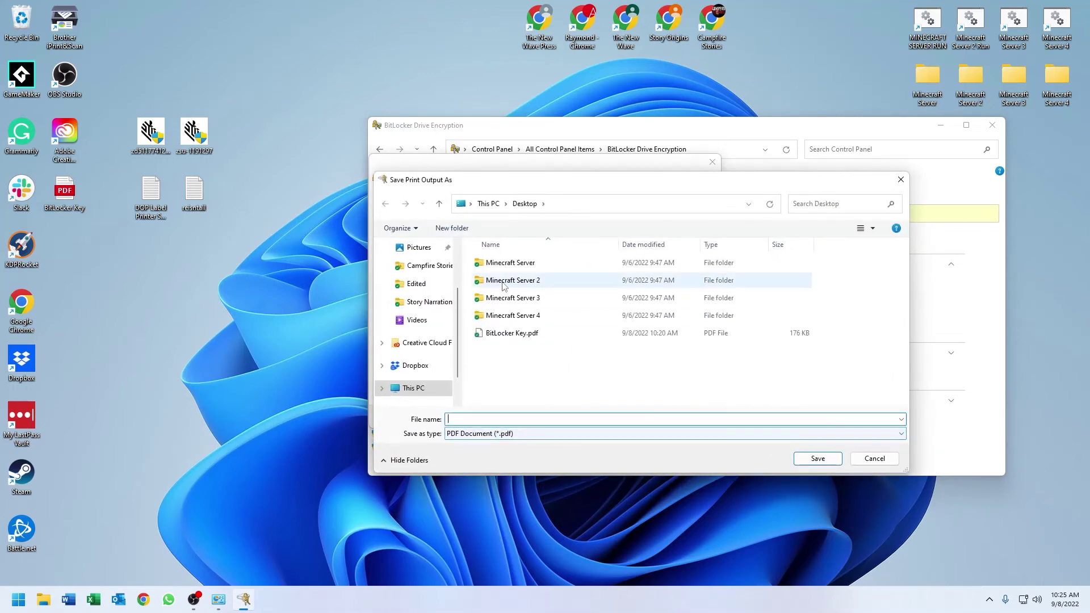
Save the PDF to the desktop as BitLocker Key2.pdf and finish the wizard.
left_click(504, 334)
left_click(491, 418)
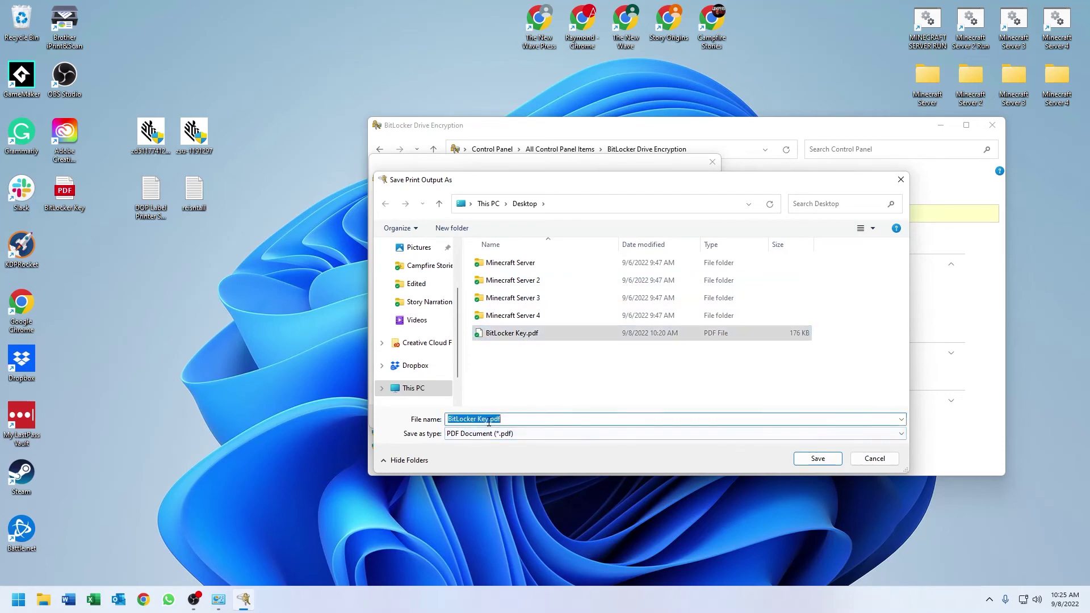
left_click(492, 419)
type("2")
left_click(824, 463)
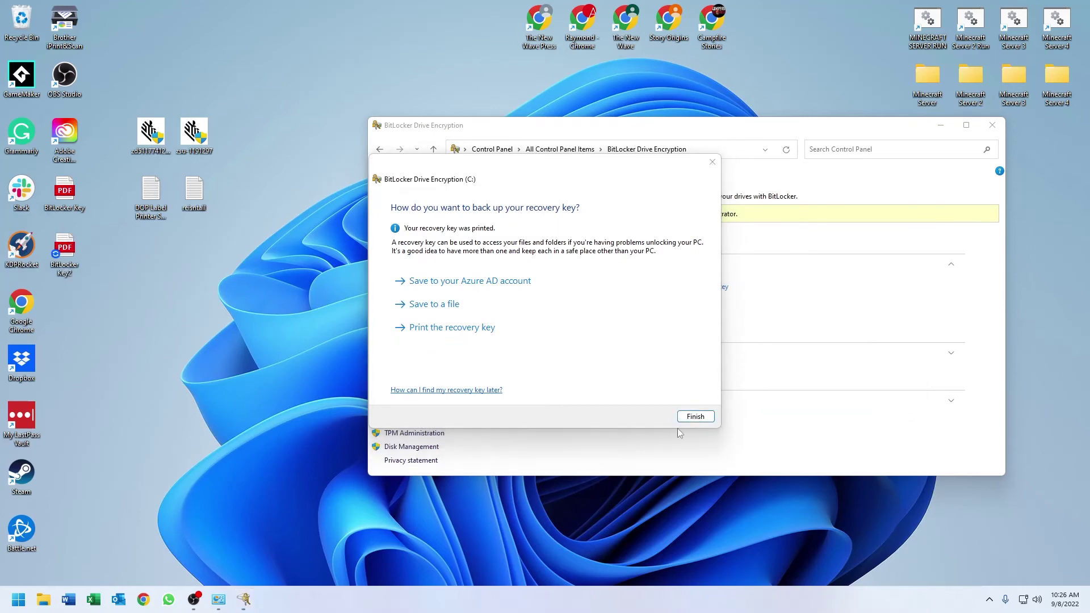
left_click(699, 417)
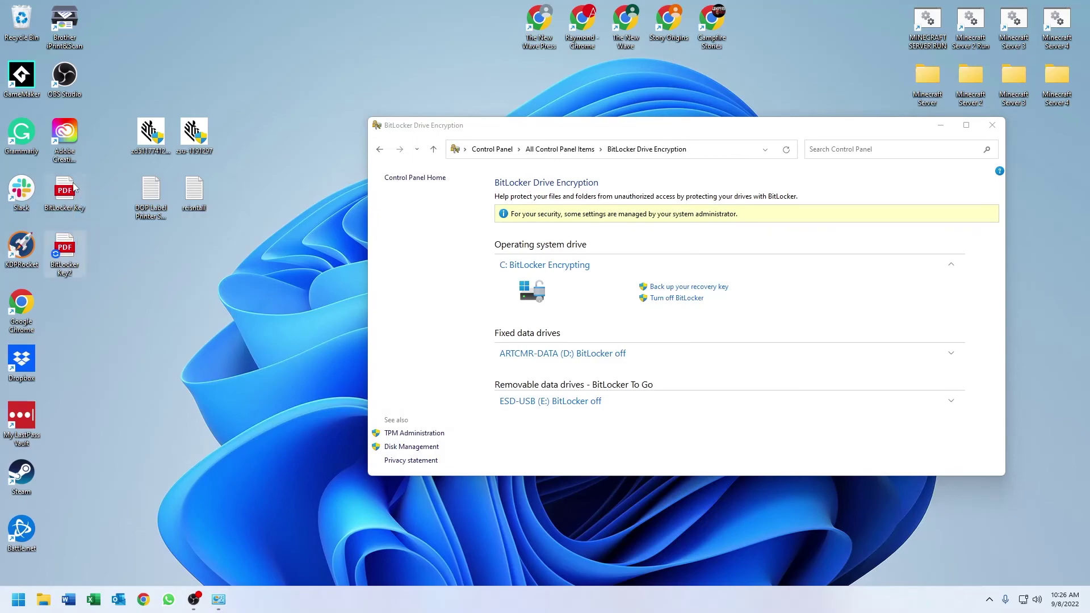